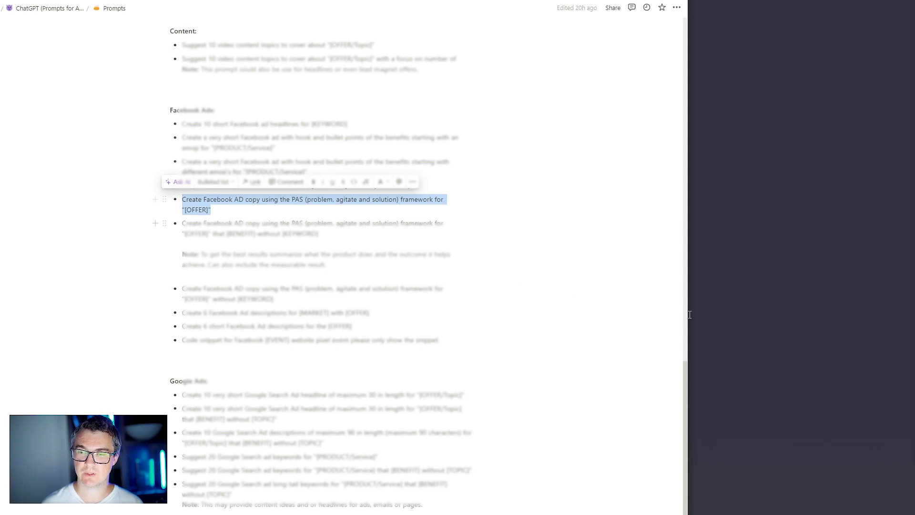
- Switch to ChatGPT and submit the prompt 'Create Facebook AD copy using the PAS (problem, agitate and solution) framework for "chatGPT for Advertiser"'
click(745, 404)
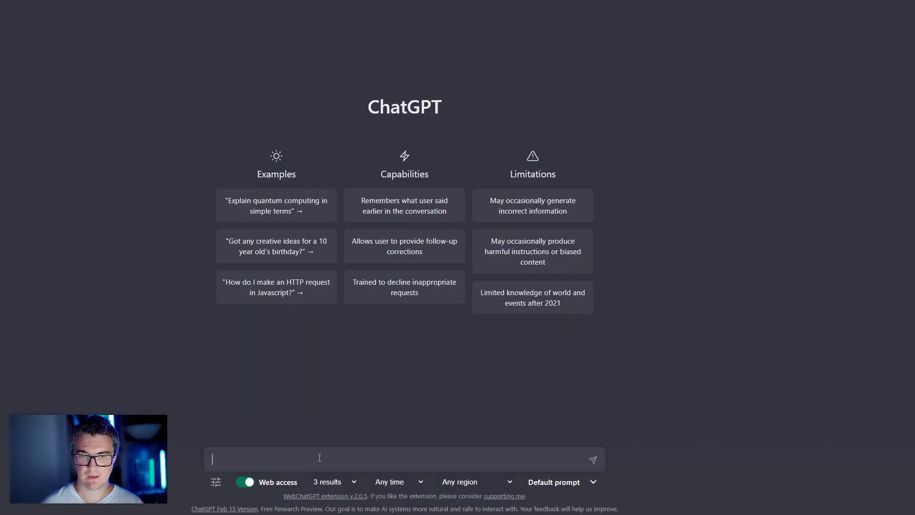
text(Create Facebook AD copy using the PAS (problem, agitate and solution) framework for "[OFFER]")
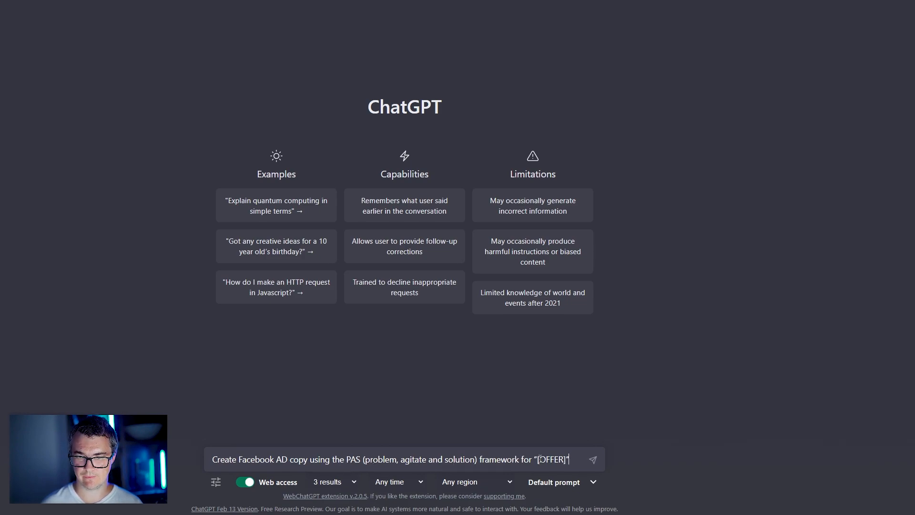
drag(538, 459, 567, 459)
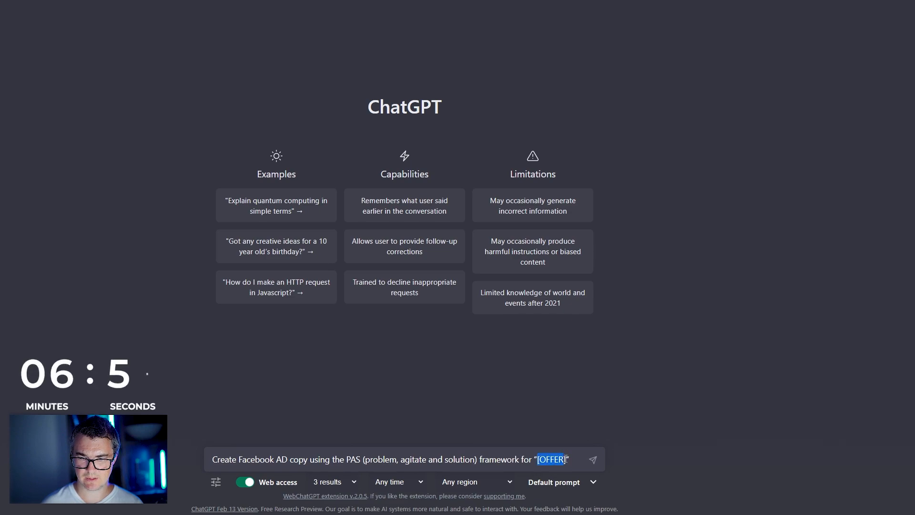
key(BackSpace)
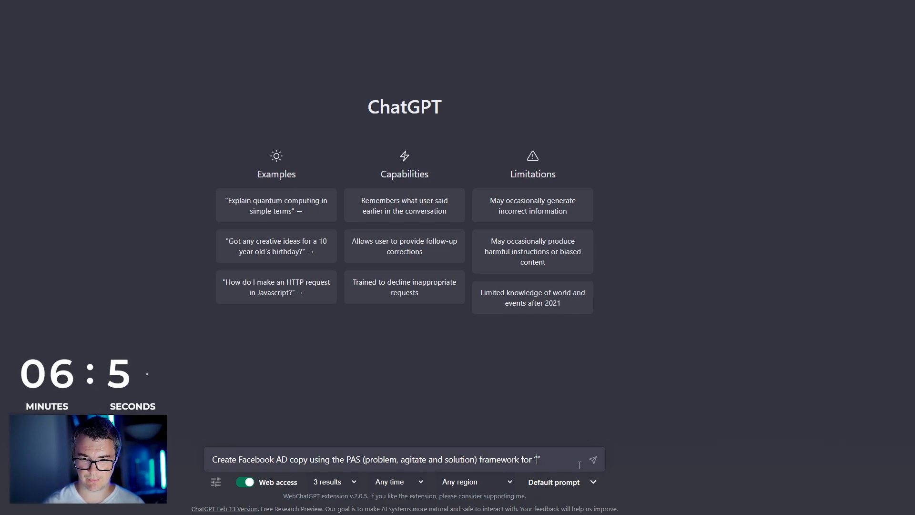
text(chatGPT)
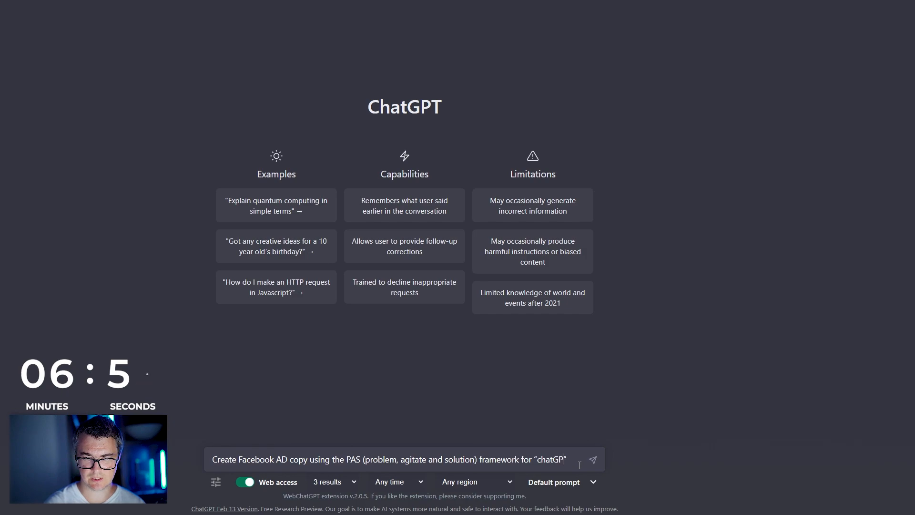
text( for Adver)
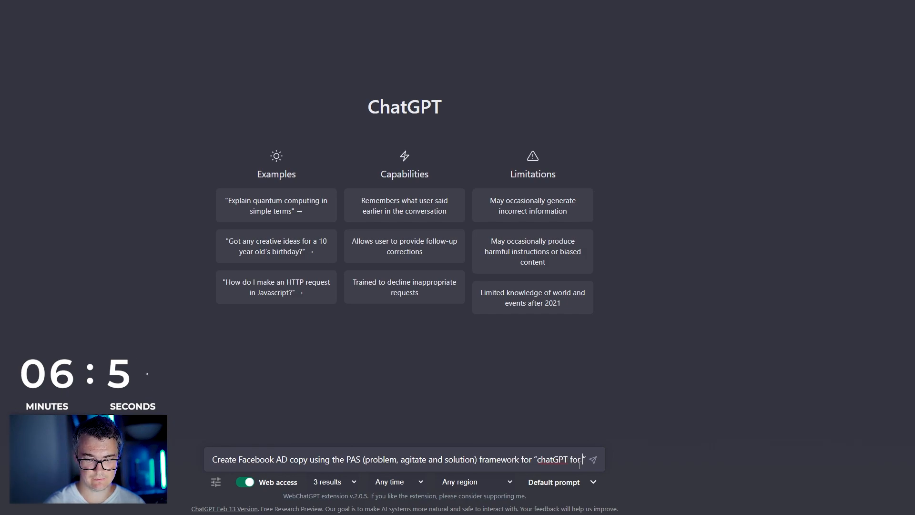
text(tiser)
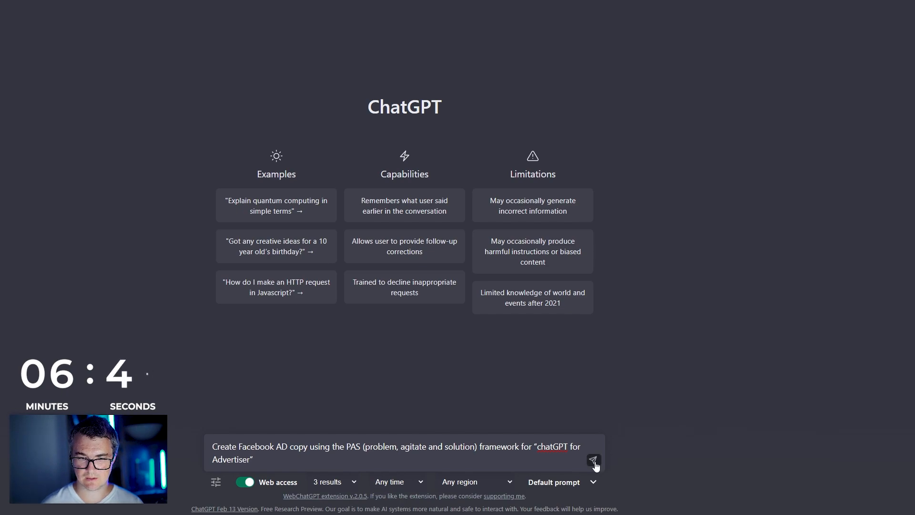
click(595, 463)
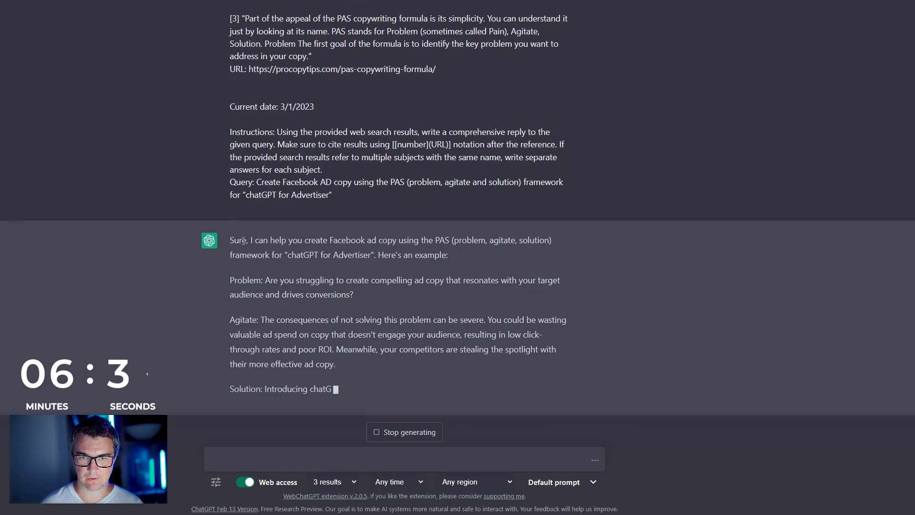
- Read through the generated ad copy's introduction, problem, agitate and solution paragraphs, and the closing explanation
drag(230, 240, 460, 251)
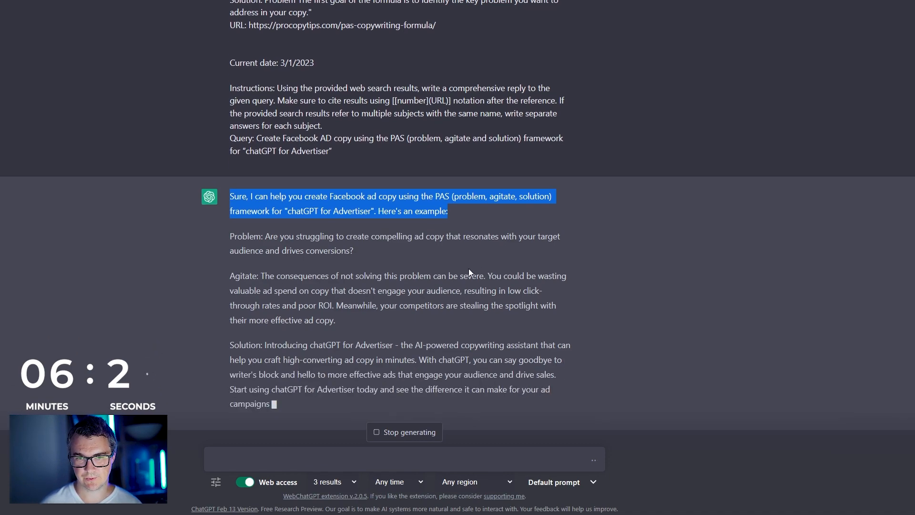
drag(231, 196, 322, 322)
key(ctrl+c)
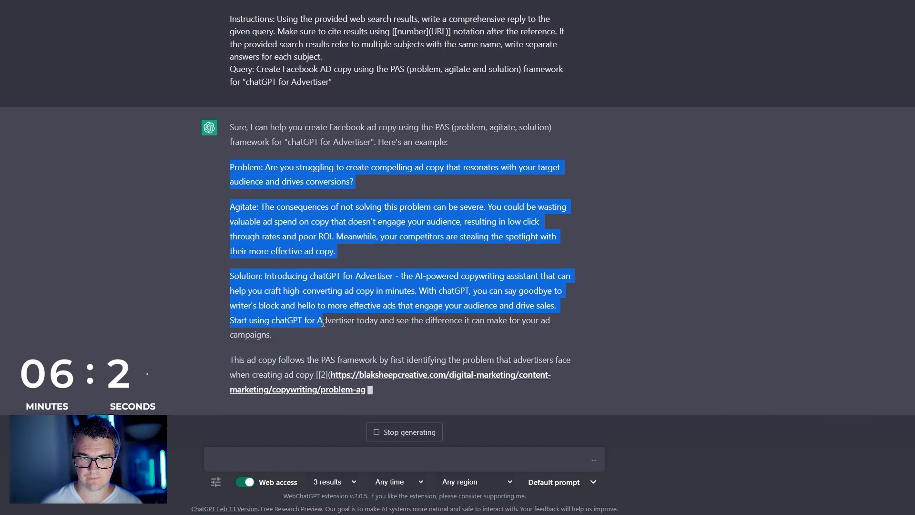
click(498, 317)
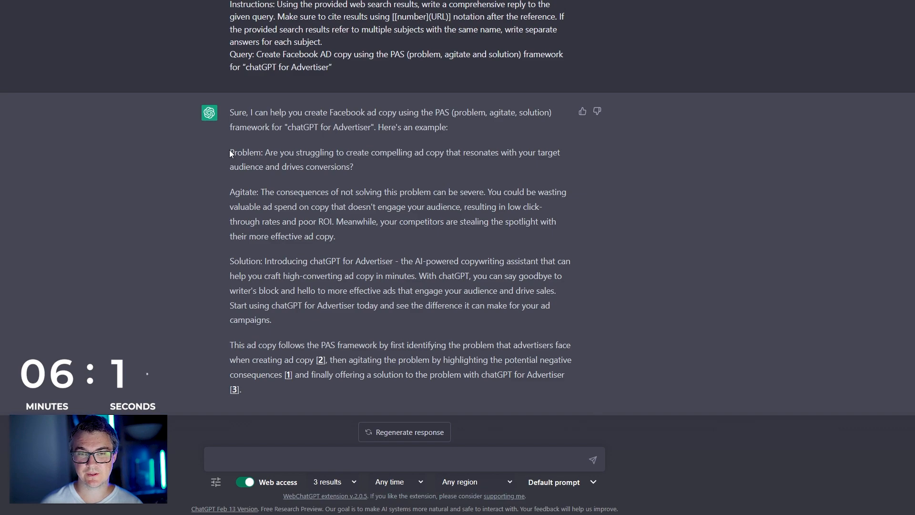
drag(230, 153, 365, 169)
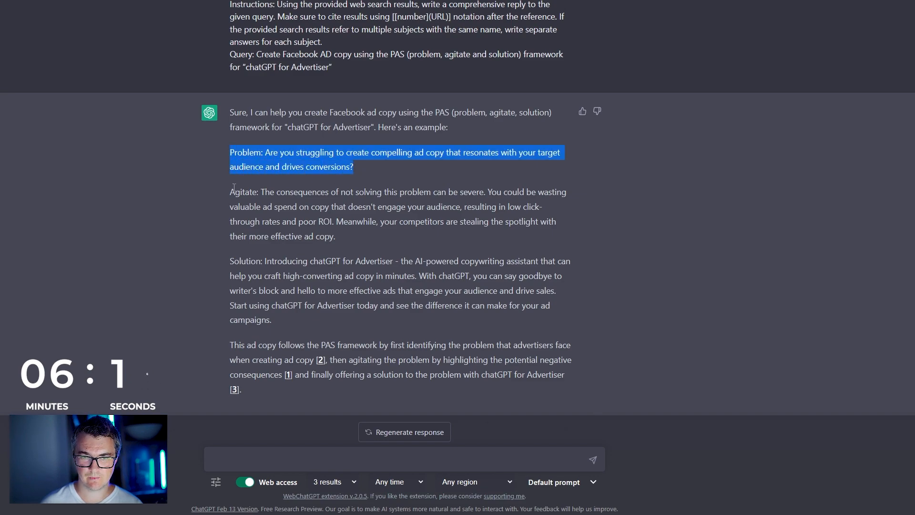
drag(232, 189, 589, 376)
click(621, 346)
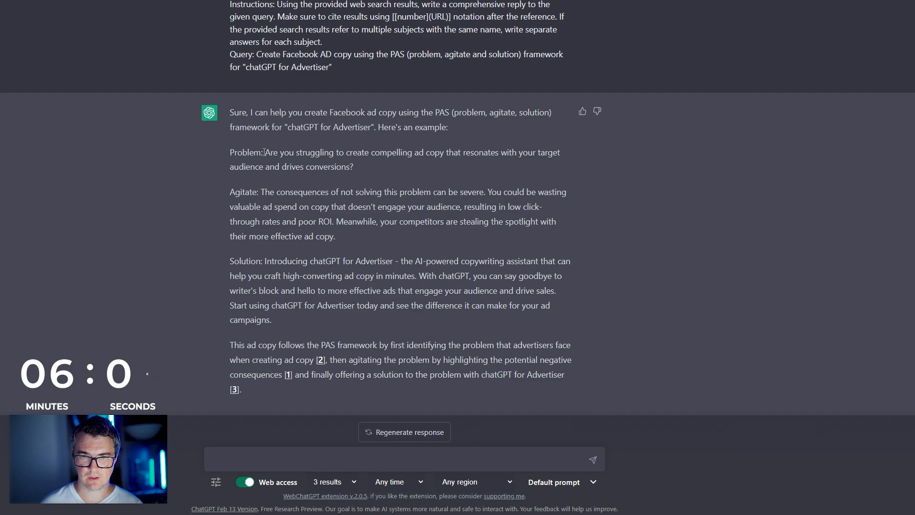
drag(265, 152, 347, 165)
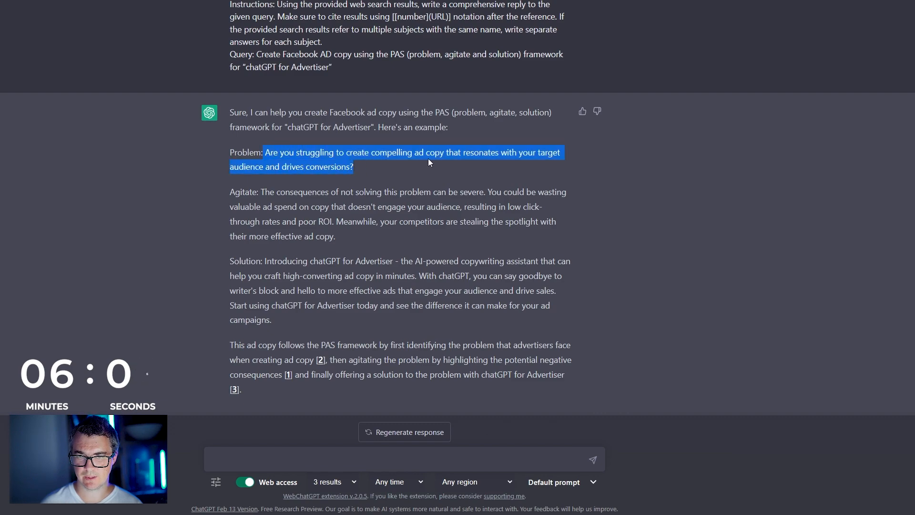
click(468, 154)
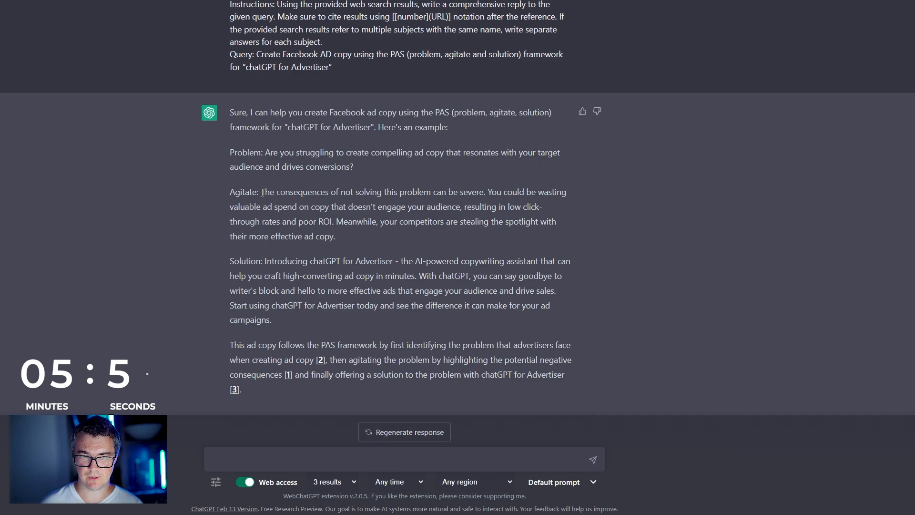
drag(262, 193, 484, 196)
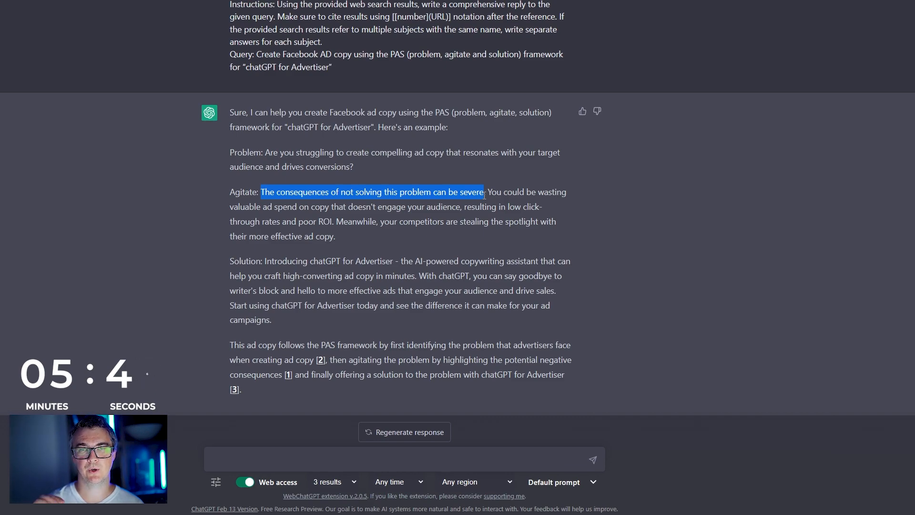
click(502, 187)
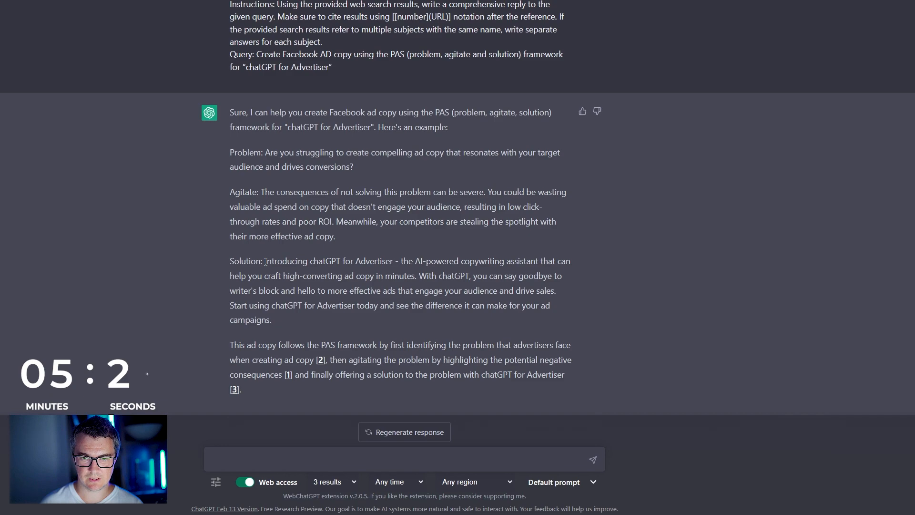
drag(265, 262, 397, 289)
drag(434, 288, 345, 327)
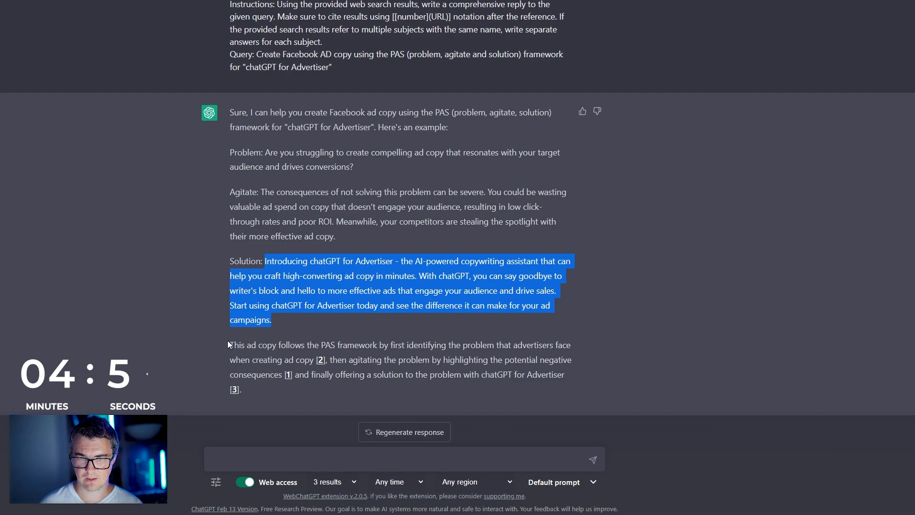
drag(231, 345, 585, 376)
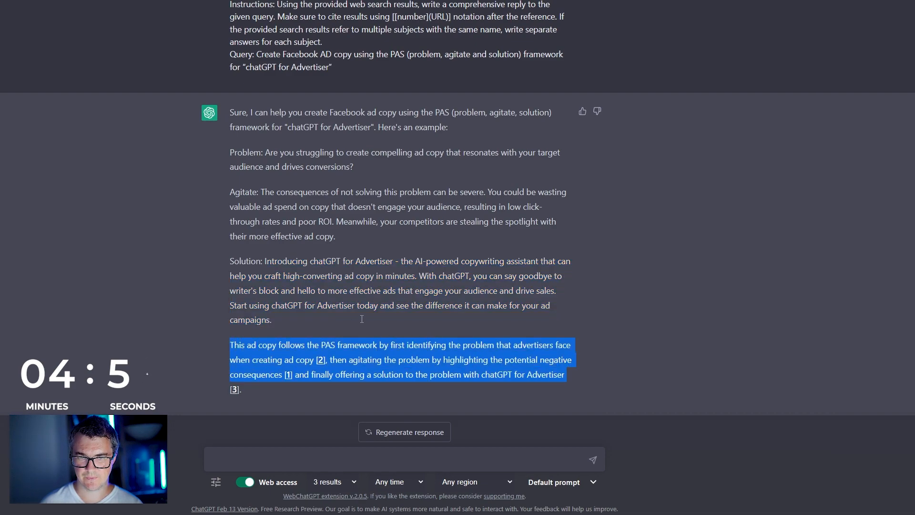
- Copy the problem, agitate and solution paragraphs into the Hemingway Editor, replacing all the existing text there
drag(361, 319, 232, 157)
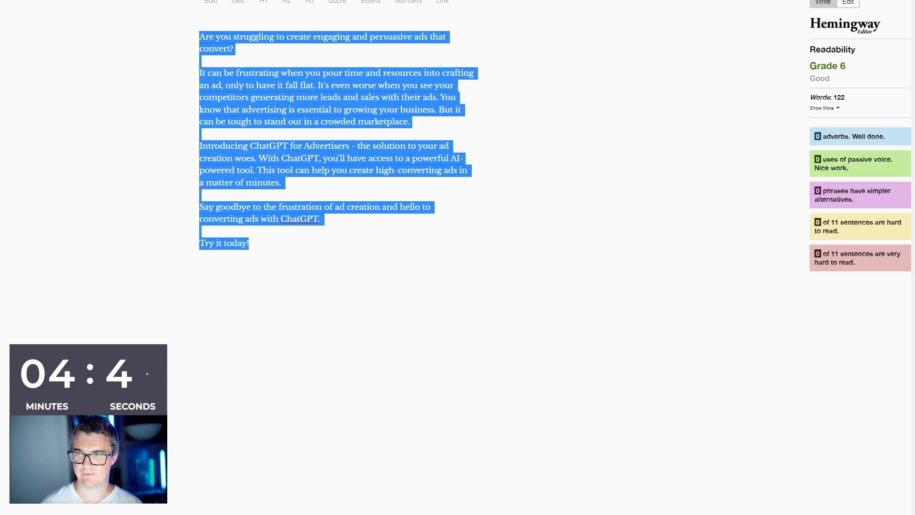
key(ctrl+z)
key(ctrl+a)
key(Delete)
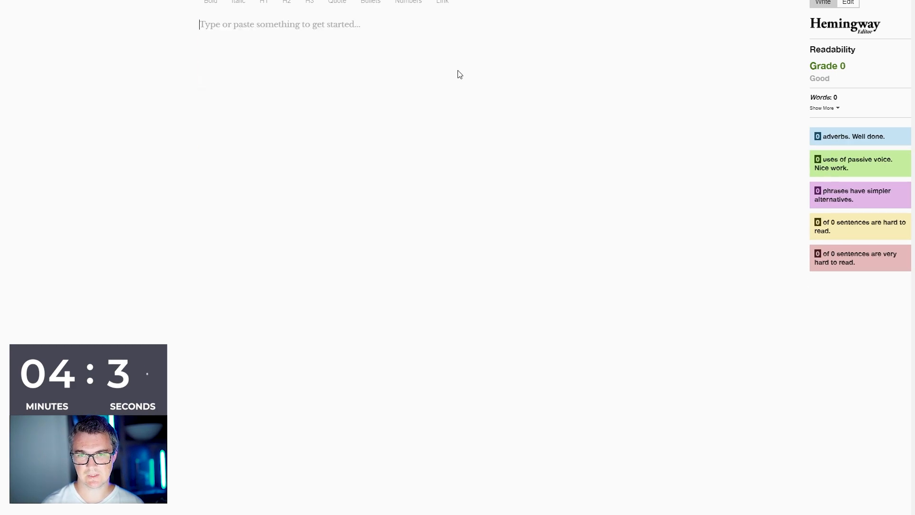
key(ctrl+v)
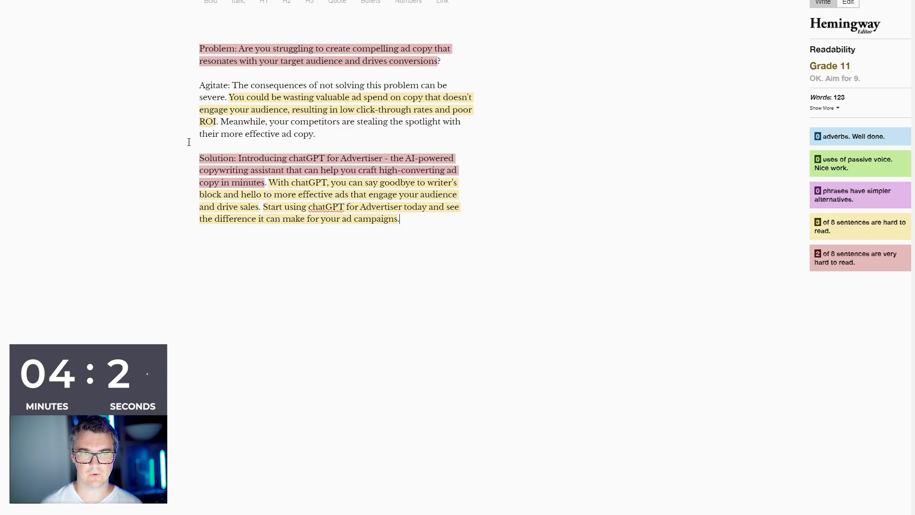
- Back in ChatGPT, reuse the previous query as a new prompt and change 'Advertiser' to 'Advertisers'
key(alt+Tab)
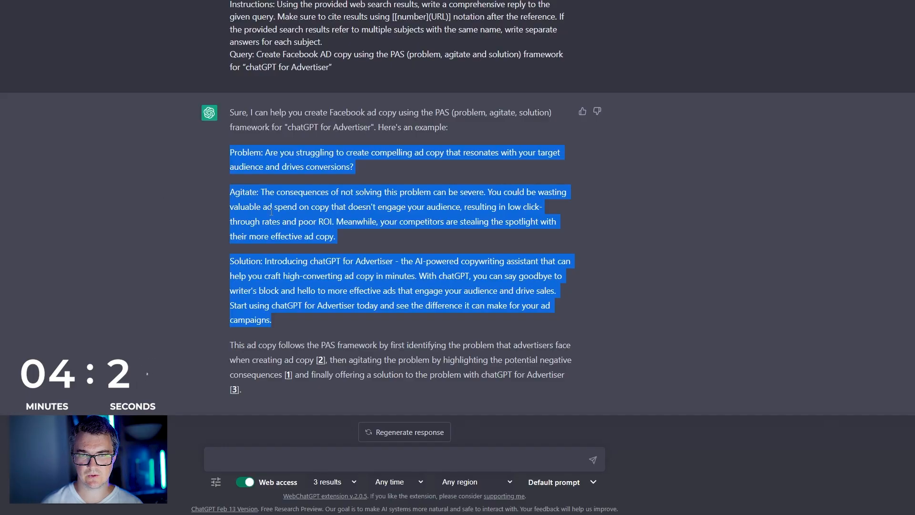
scroll(271, 213, up, 6)
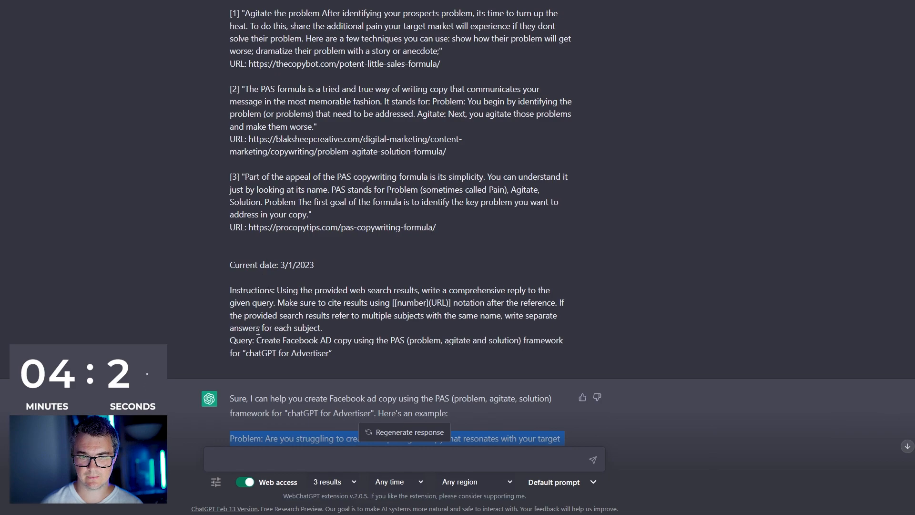
mouse_move(256, 339)
mouse_down()
mouse_move(373, 359)
mouse_move(260, 343)
mouse_up()
key(ctrl+c)
scroll(323, 327, down, 6)
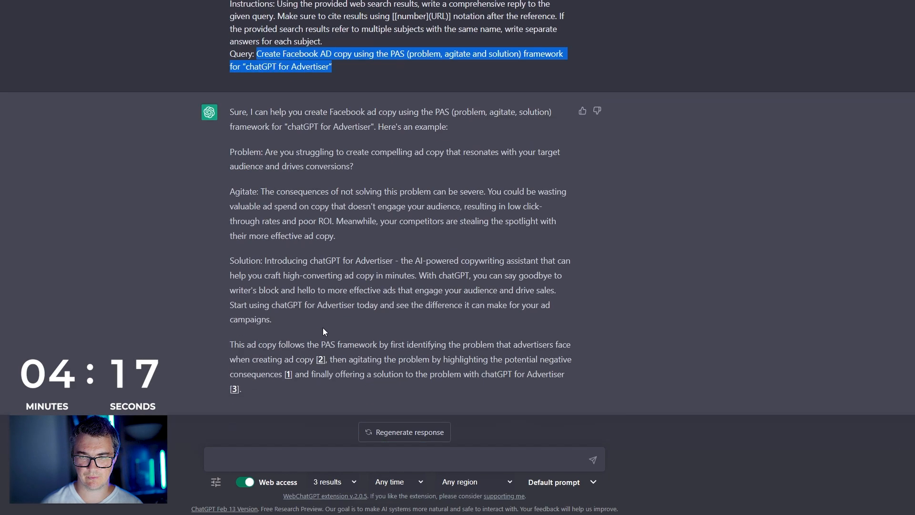
click(297, 446)
key(ctrl+v)
click(253, 459)
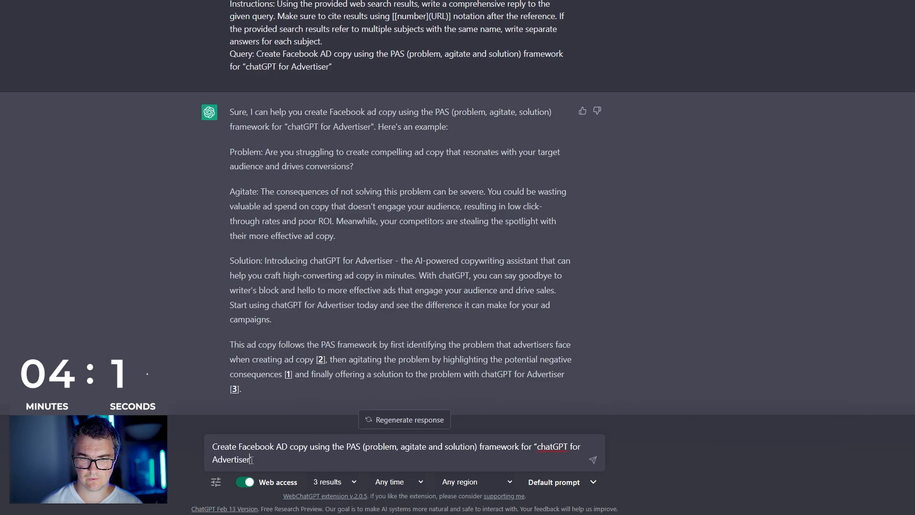
text(s)
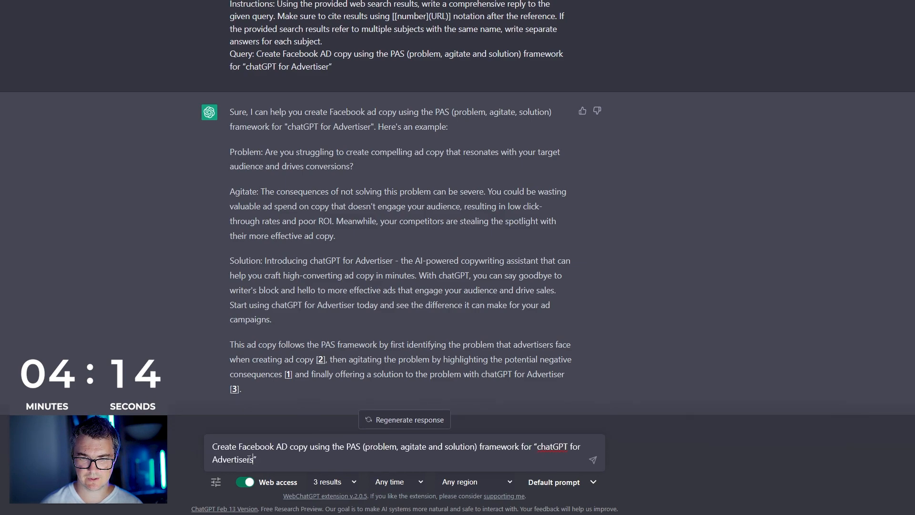
- Add 'at a 5th grade level' after 'Create Facebook AD copy' in the prompt and submit it
click(310, 447)
text(at a 5th )
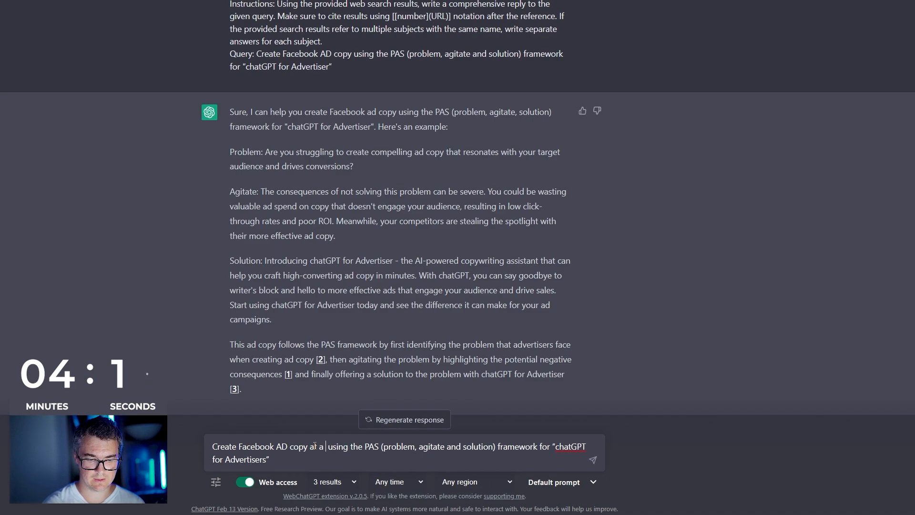
text(grade )
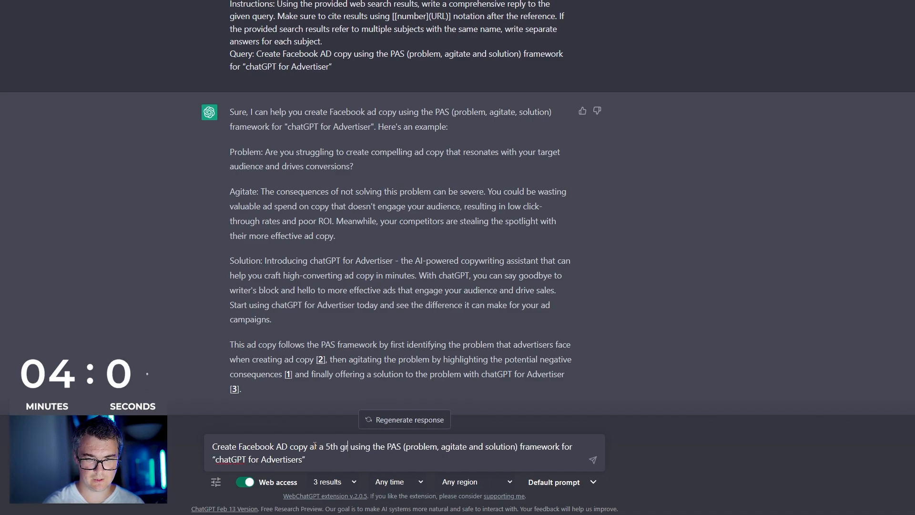
text(level)
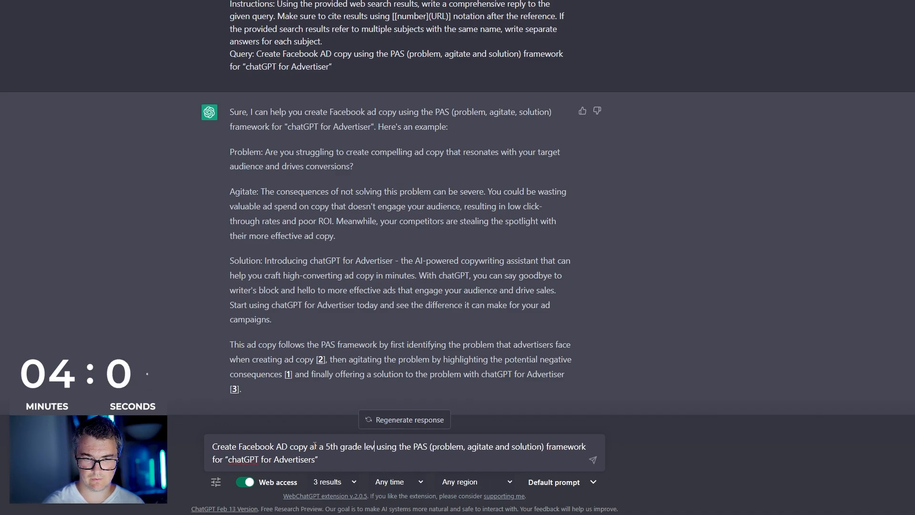
click(592, 460)
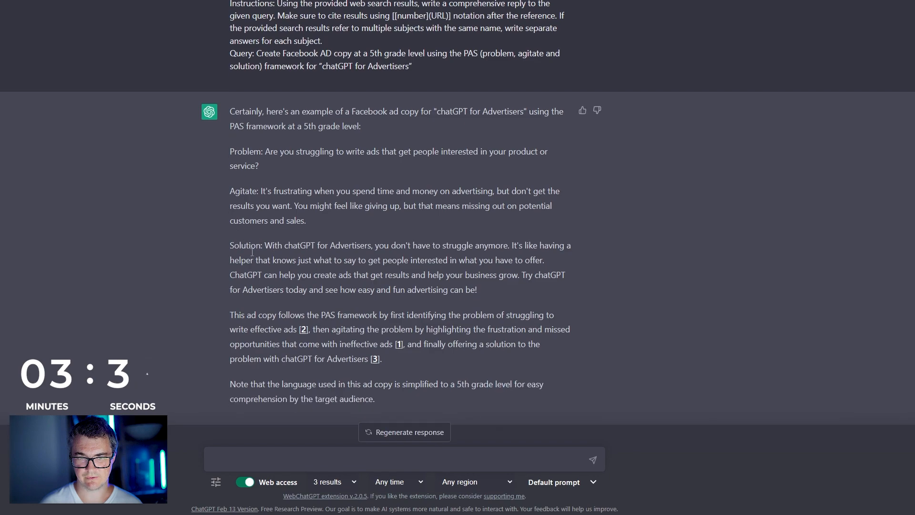
- Replace the agitate text in the Hemingway Editor with the agitate paragraph from the new 5th grade level response
drag(231, 181, 261, 183)
key(ctrl+c)
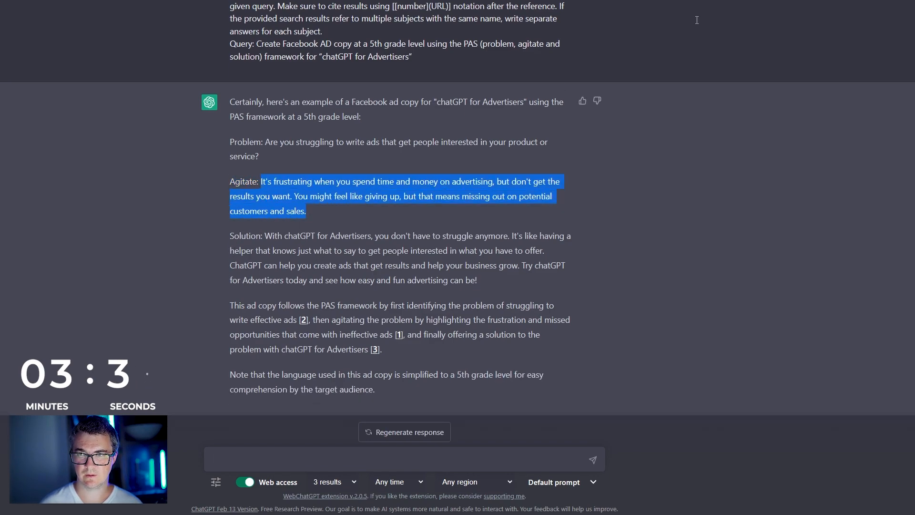
click(646, 1)
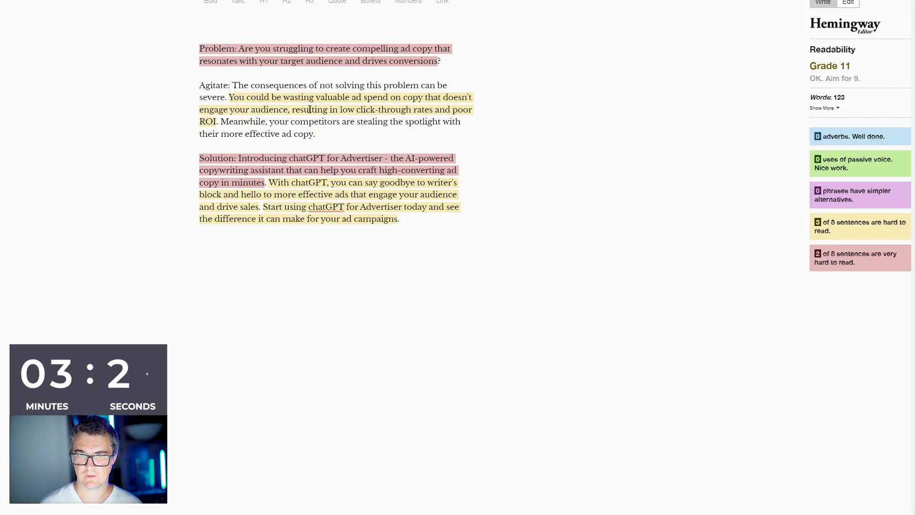
drag(320, 134, 194, 87)
key(ctrl+v)
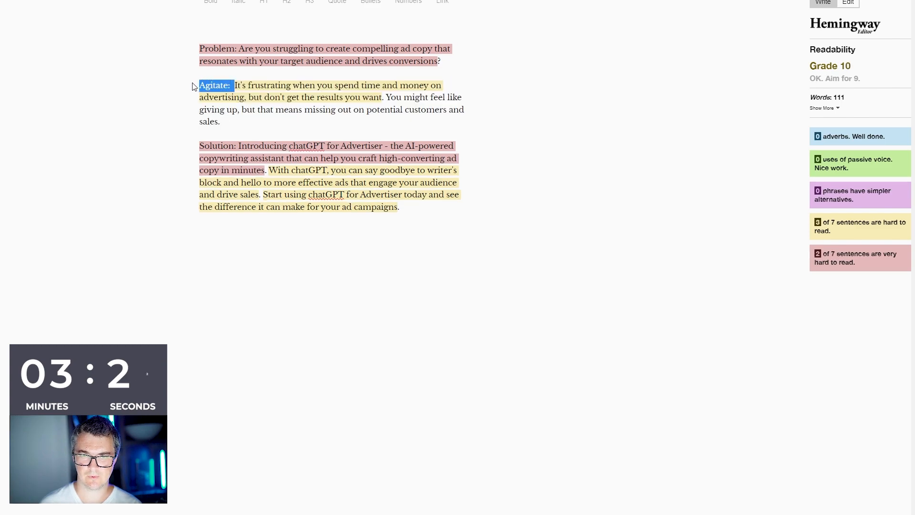
- Delete the 'Agitate:' and 'Problem:' labels from the start of their paragraphs
key(BackSpace)
drag(244, 45, 196, 49)
key(BackSpace)
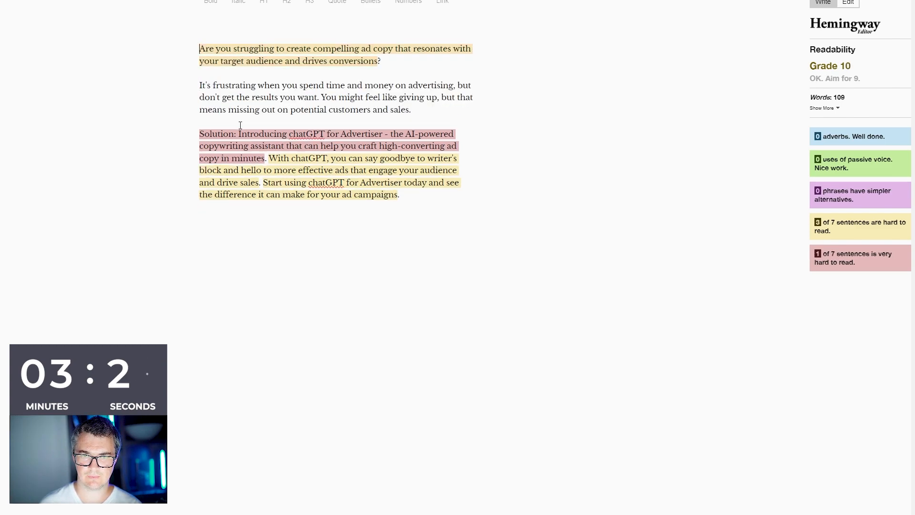
- Delete the 'Solution:' label and start a new paragraph after the sentence ending 'ad copy in minutes.'
drag(240, 134, 196, 135)
key(BackSpace)
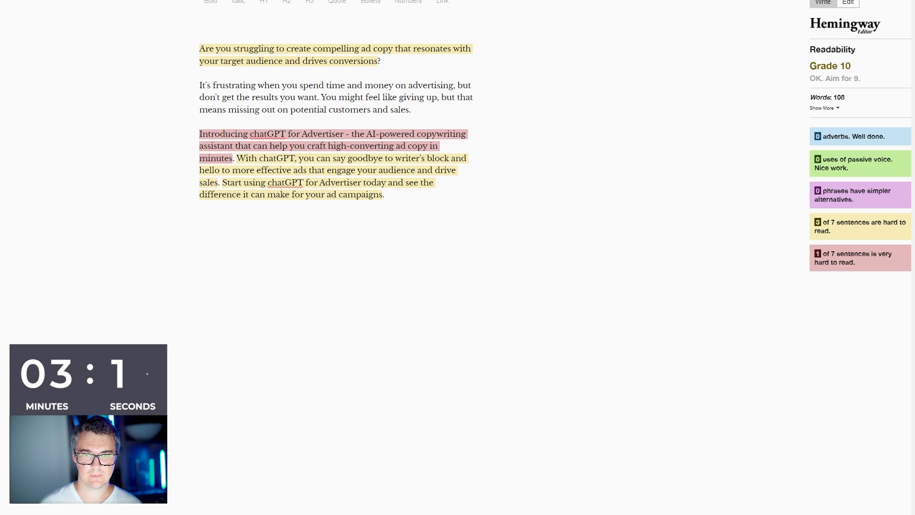
click(237, 158)
key(Return)
- Cut the 'Introducing chatGPT for Advertisers' sentence and remove the leftover blank lines around the text
drag(235, 158, 185, 139)
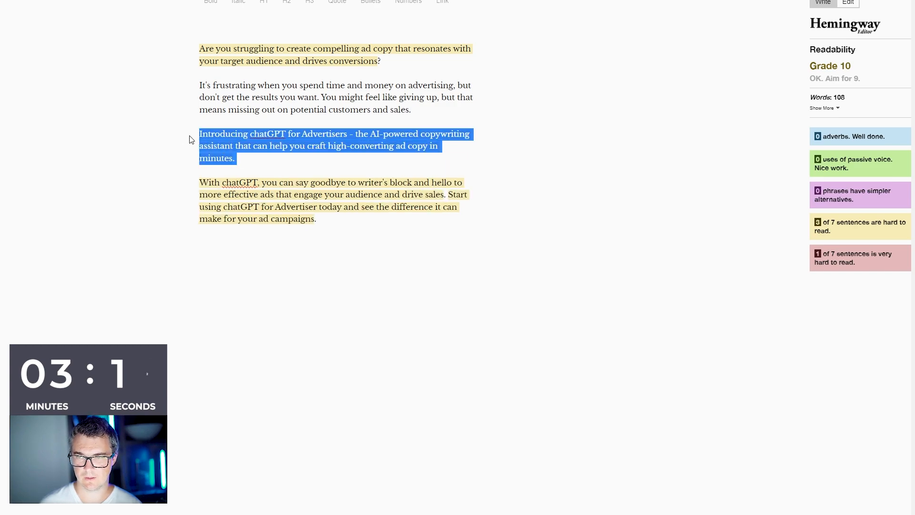
key(ctrl+x)
key(Delete)
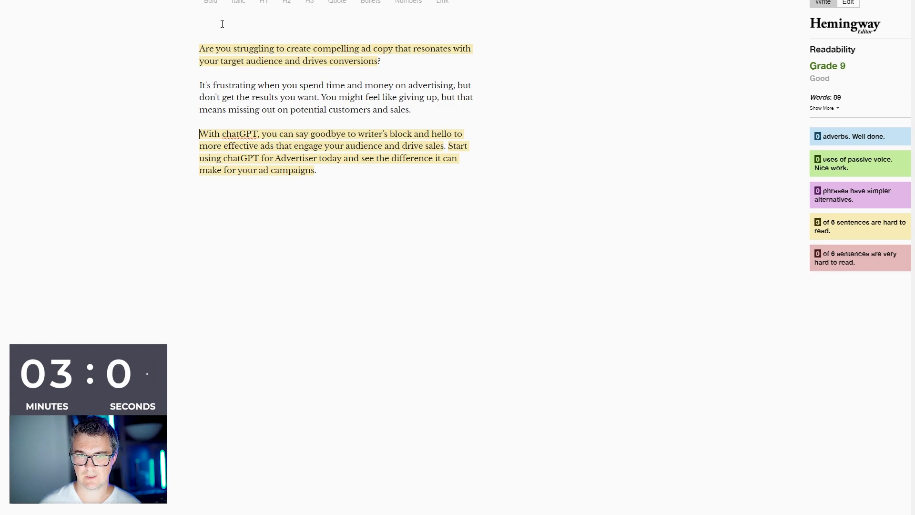
key(Delete)
key(Delete)
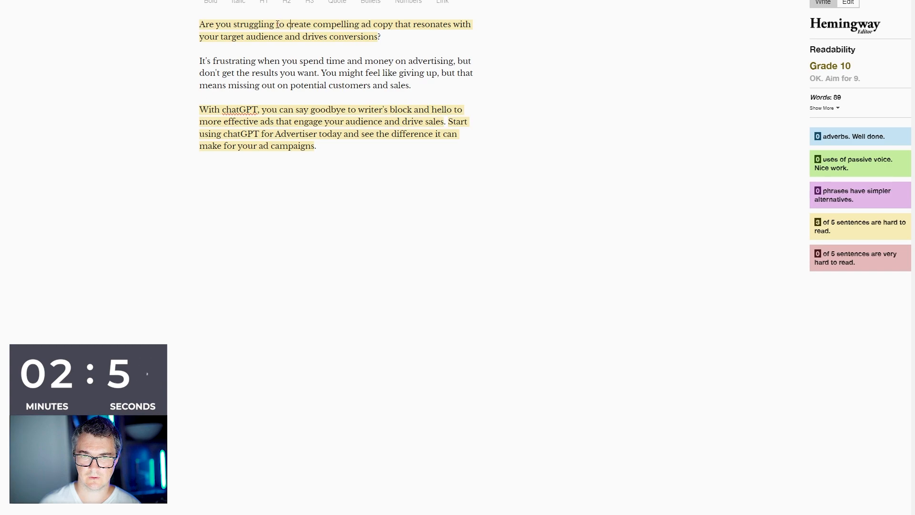
- Shorten the opening question by deleting 'resonates with your target audience and'
drag(277, 24, 308, 28)
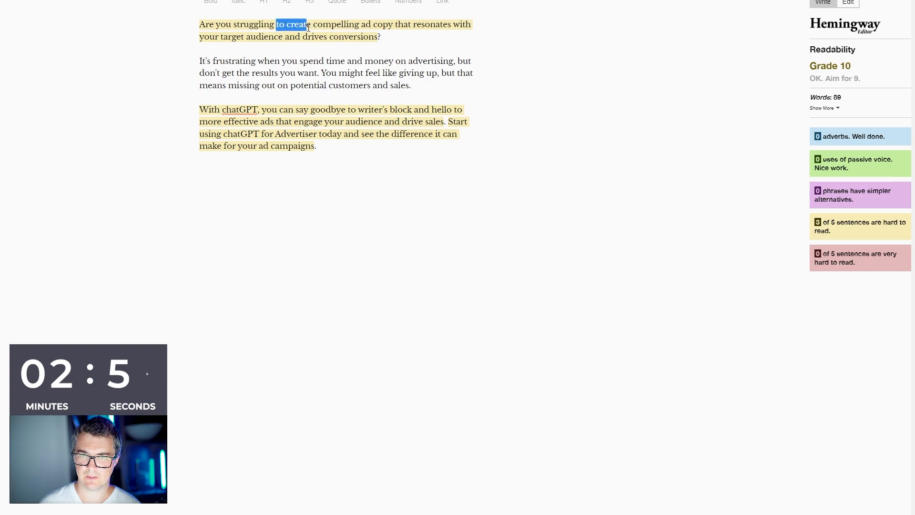
click(330, 25)
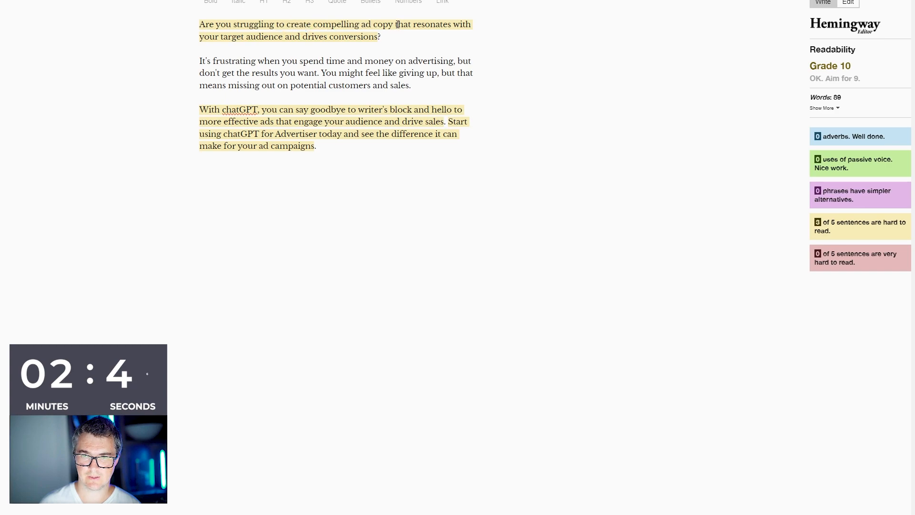
drag(413, 24, 301, 35)
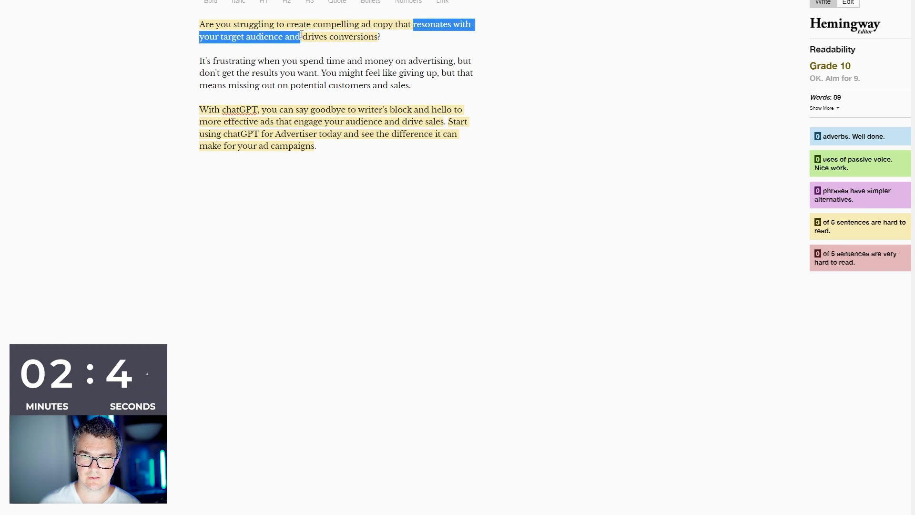
key(BackSpace)
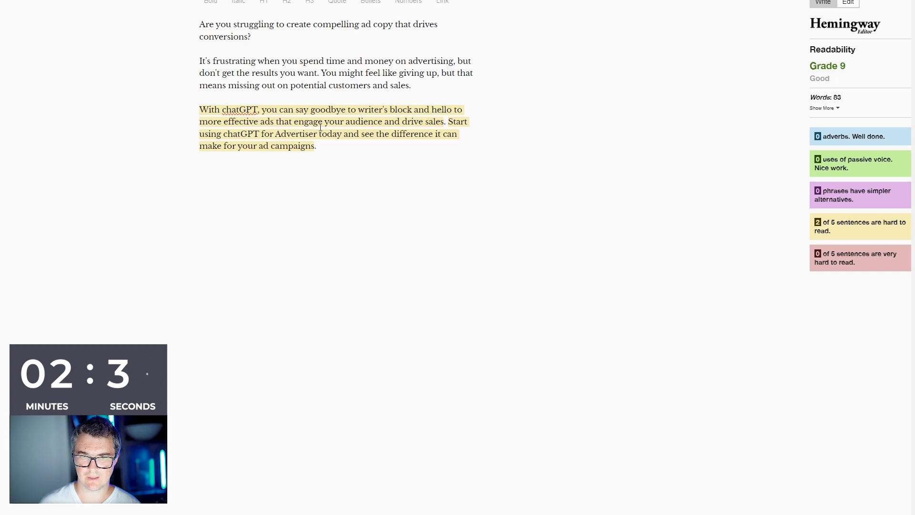
- Delete the closing sentence that begins 'Start using chatGPT for Advertiser today'
click(449, 122)
drag(449, 122, 454, 147)
key(BackSpace)
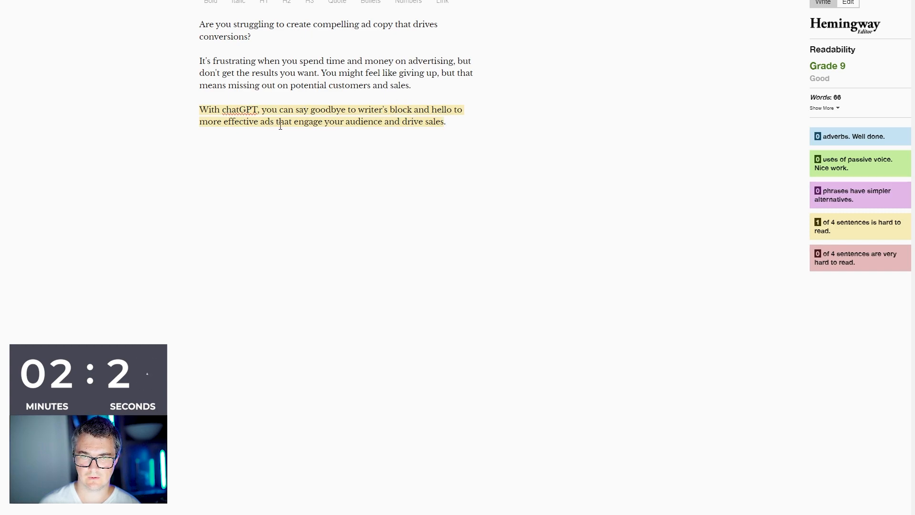
- Split the last sentence after 'more effective ads', begin the new one with 'Ads that engage', and select the whole ad text
text(.)
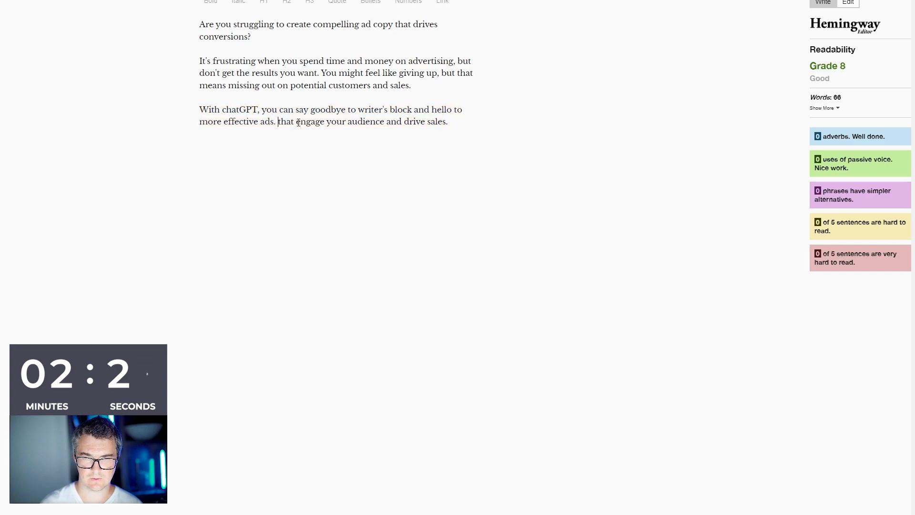
key(Delete)
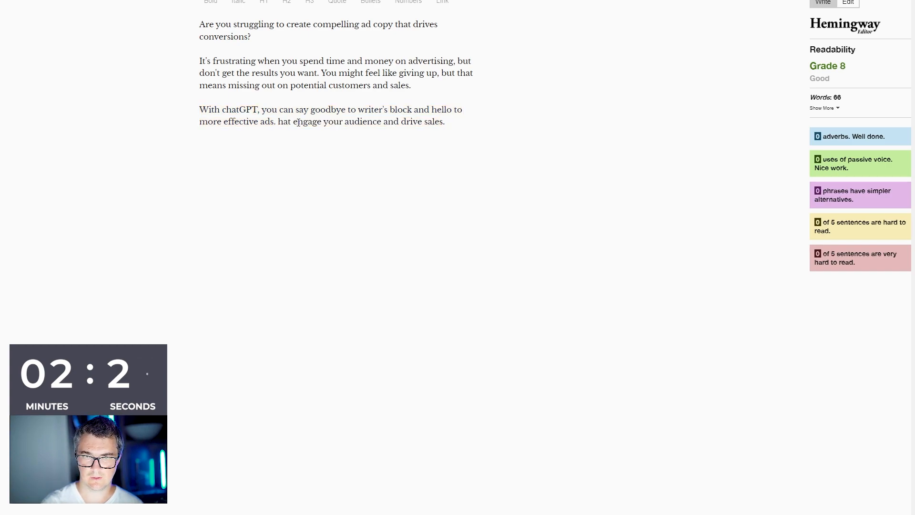
text(Ads that)
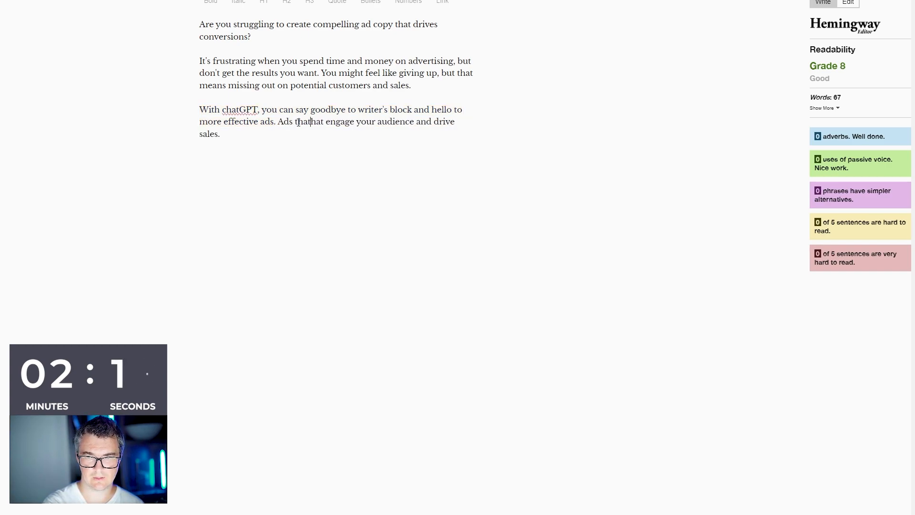
key(BackSpace)
key(BackSpace)
key(BackSpace)
key(BackSpace)
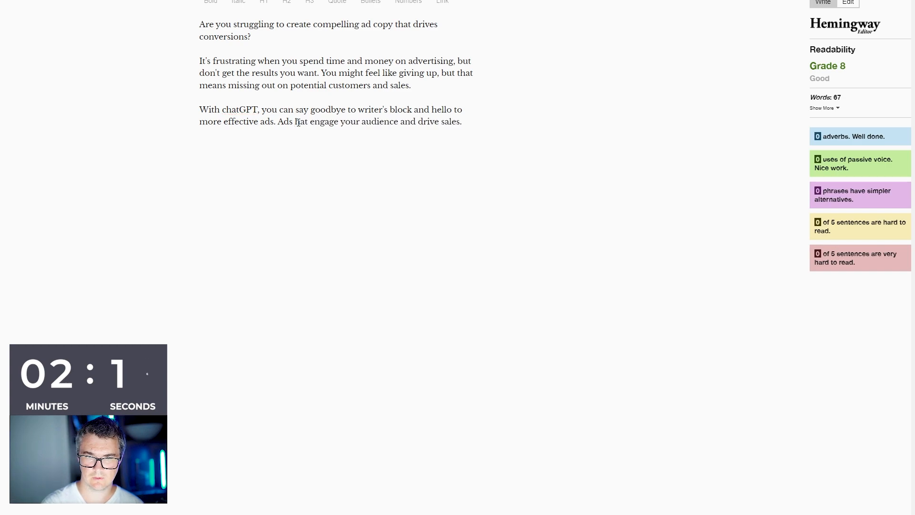
text(t)
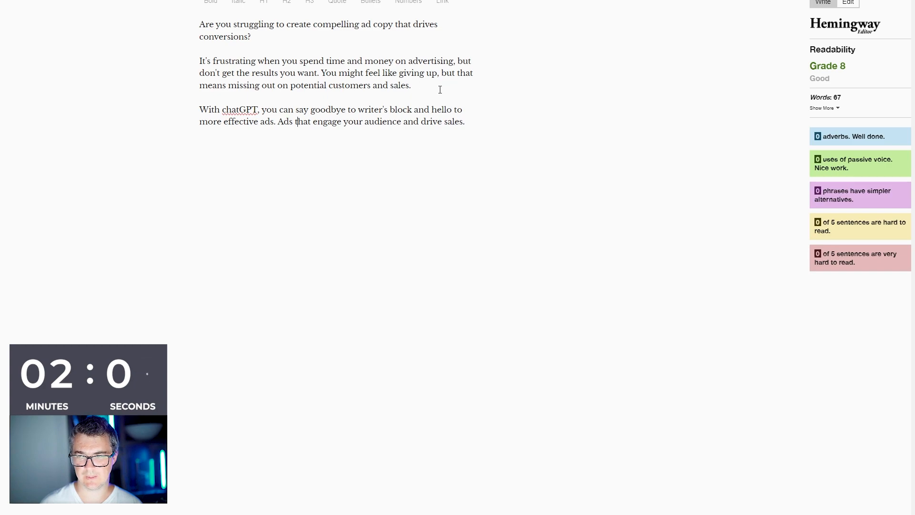
drag(469, 124, 195, 22)
key(ctrl+v)
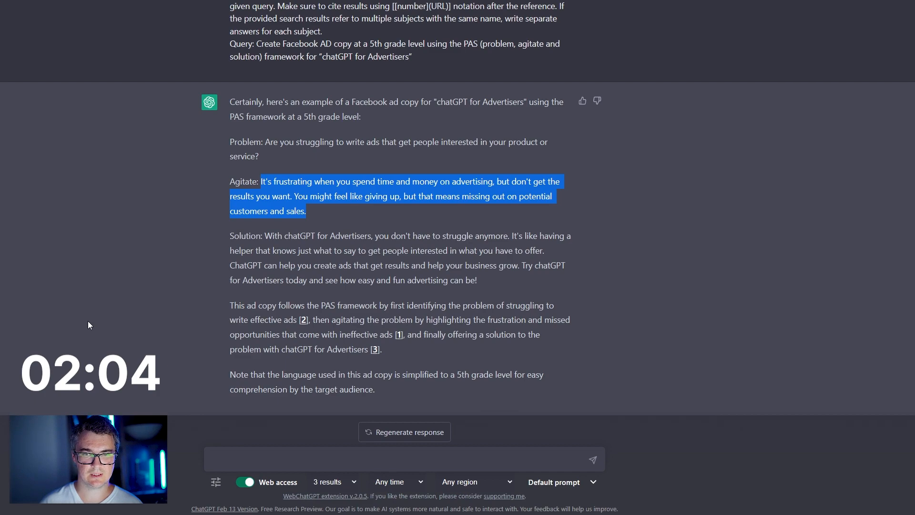
- Copy the prompt 'Create 10 short Facebook ad headlines for [KEYWORD]' from the Facebook Ads section of the Notion prompts page
click(247, 459)
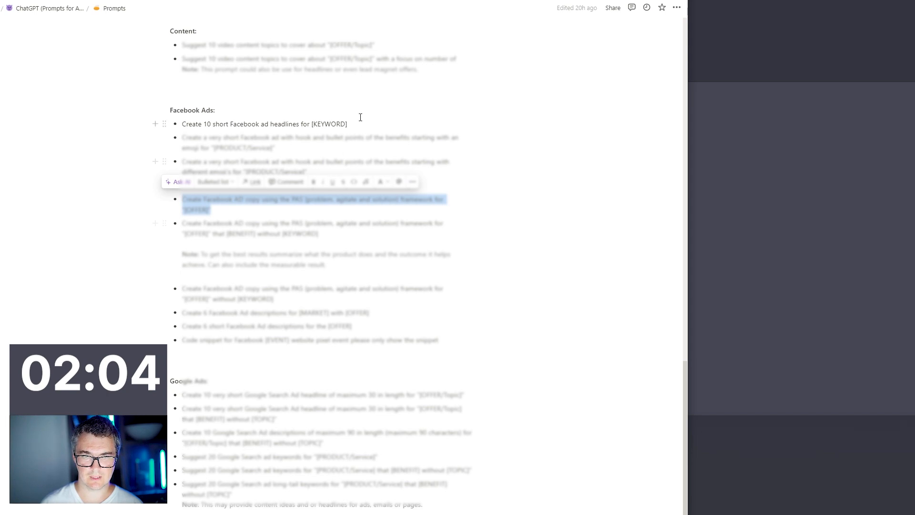
drag(350, 124, 182, 124)
key(ctrl+c)
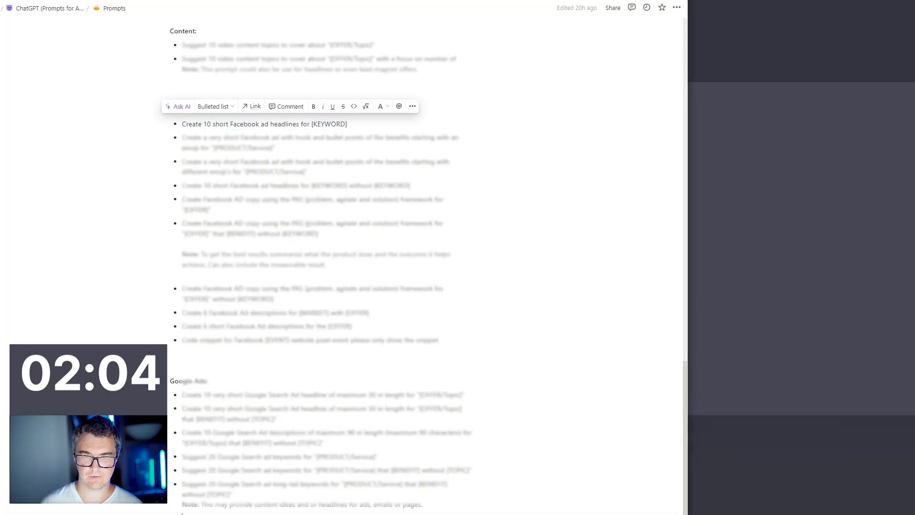
scroll(343, 258, up, 20)
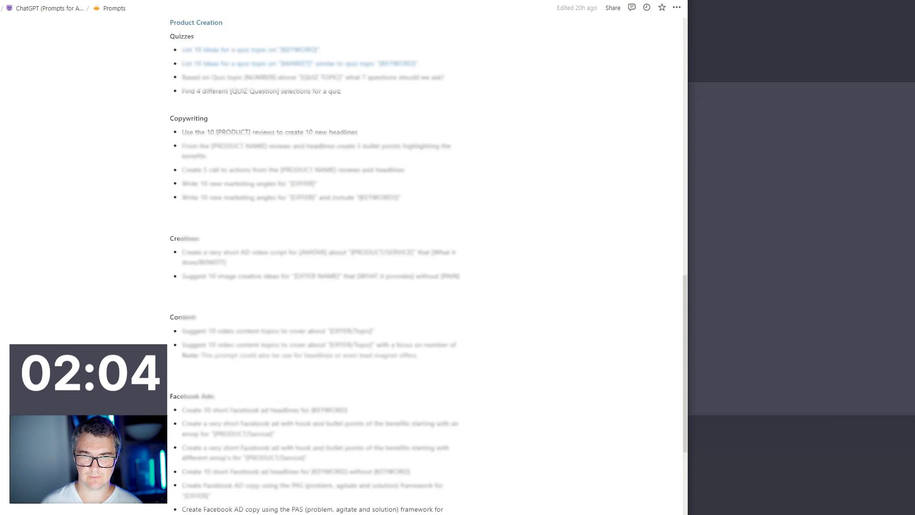
scroll(343, 258, down, 15)
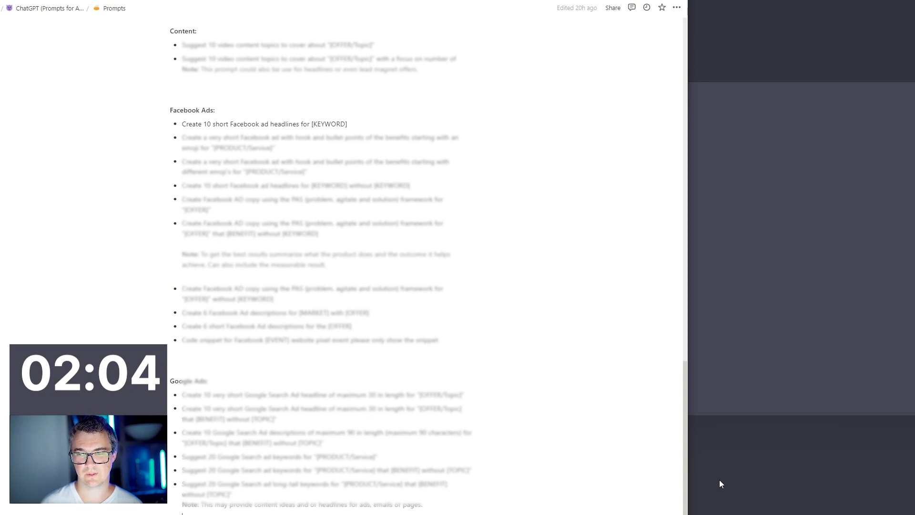
- Paste the headline prompt into ChatGPT, replace [KEYWORD] with "chatGPT for Advertisers" in quotation marks, and submit it
click(764, 468)
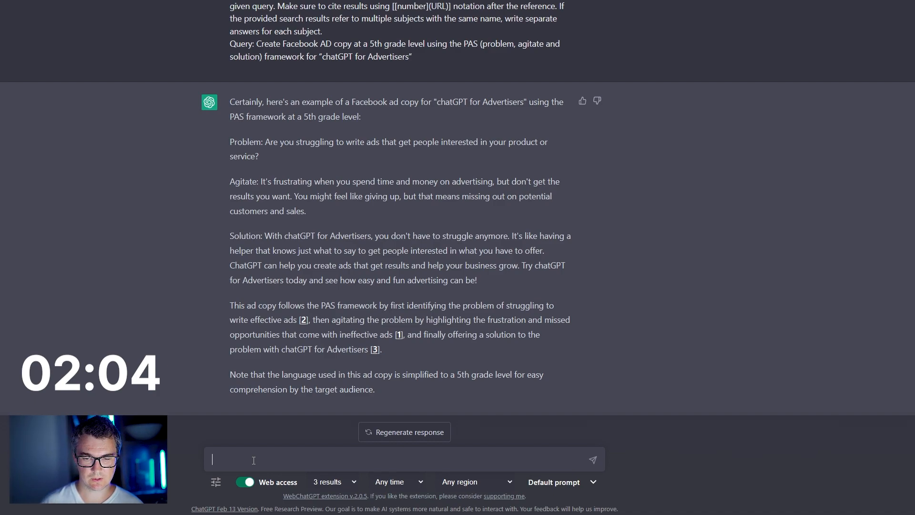
key(ctrl+v)
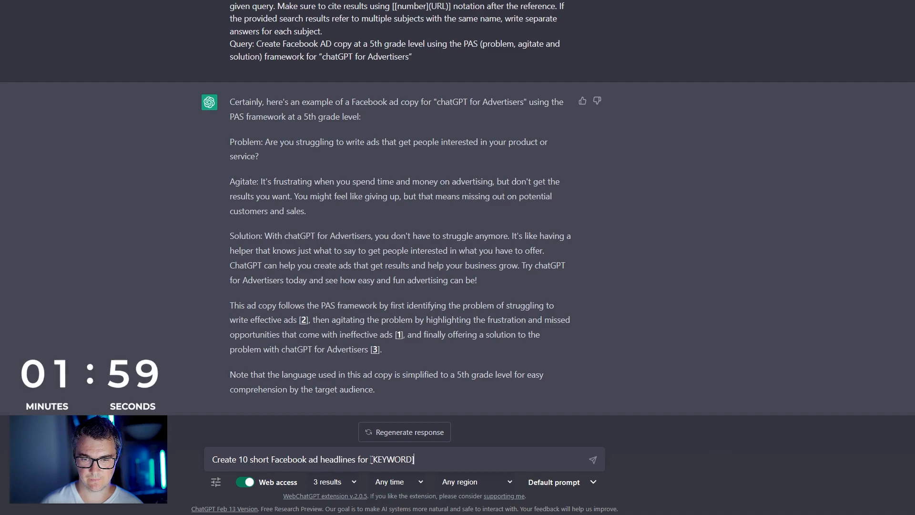
drag(372, 459, 489, 463)
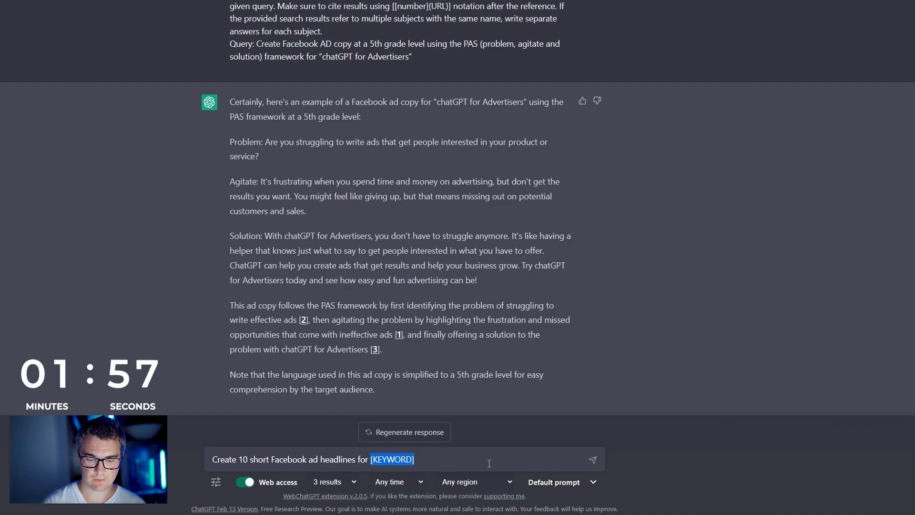
text(")
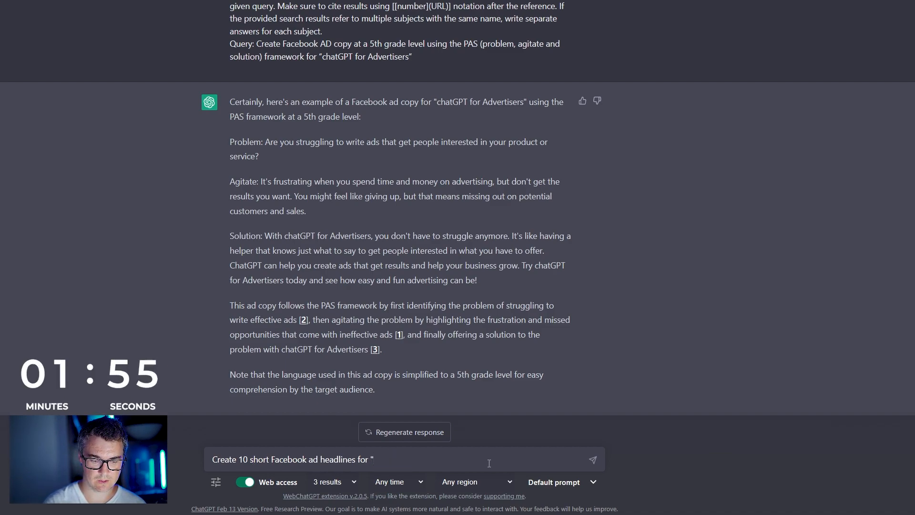
text(chatGPT for)
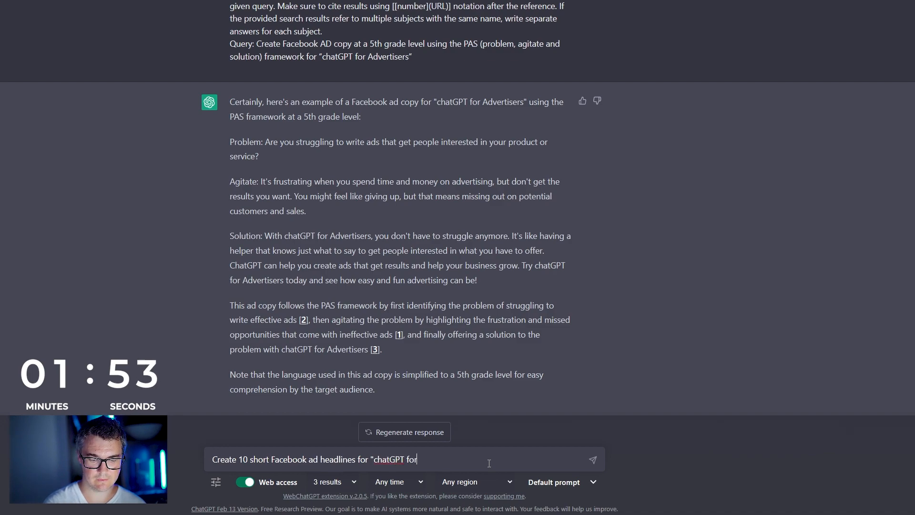
text( Advertisers")
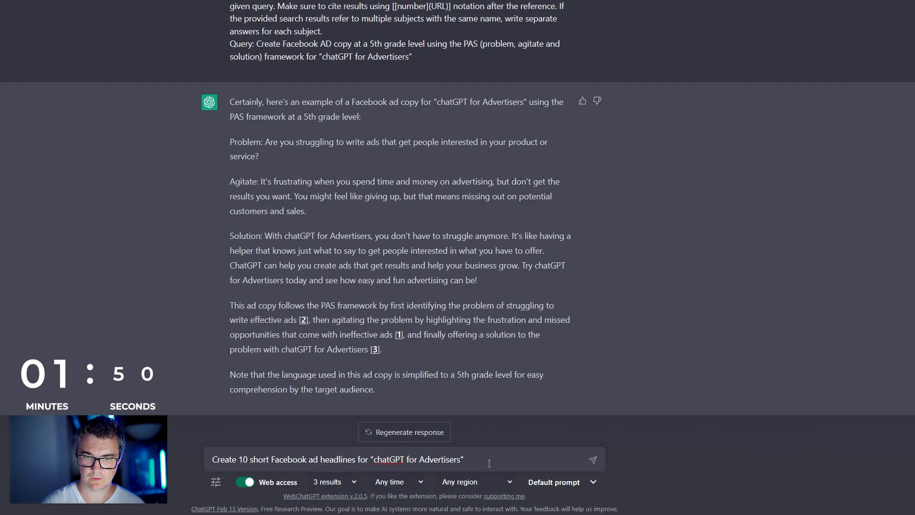
key(Return)
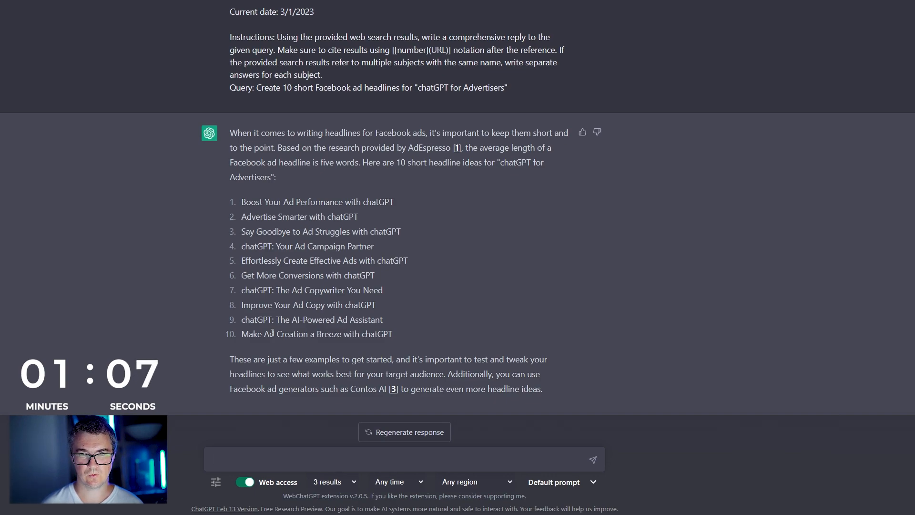
- Preview the CR: AD3_4ways ad in Meta Ads Manager and examine its matching 'CHAT GPT' image artboard in Adobe XD
key(alt+Tab)
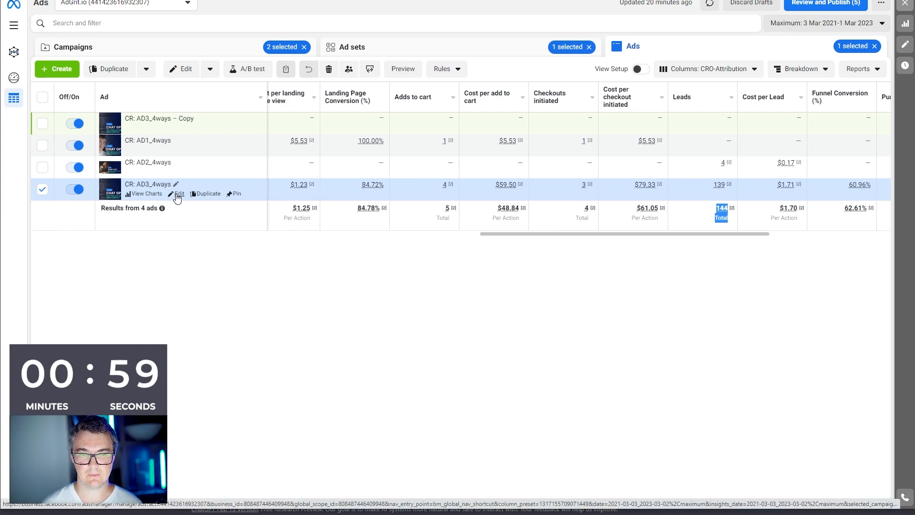
click(413, 69)
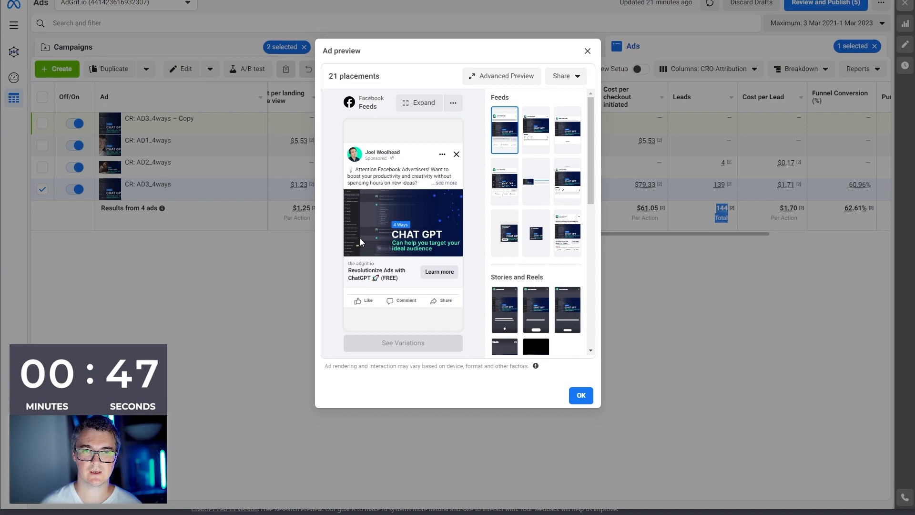
key(alt+Tab)
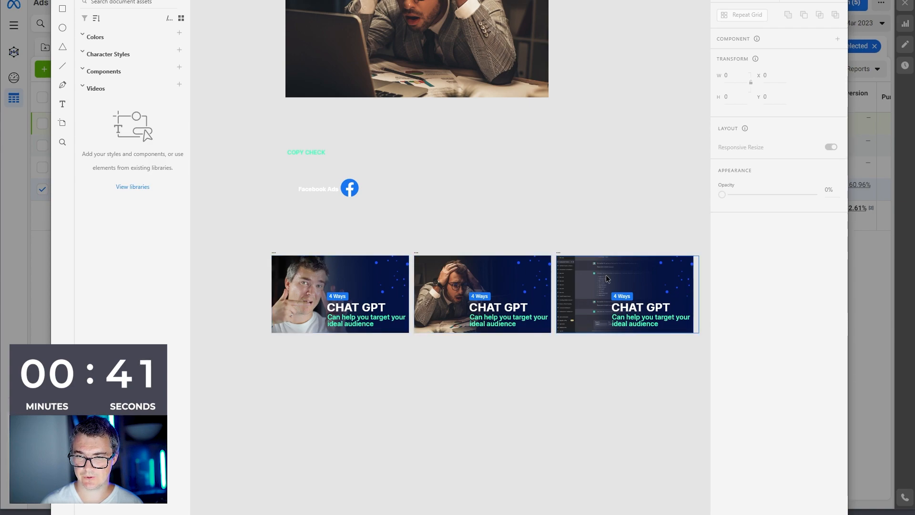
click(559, 253)
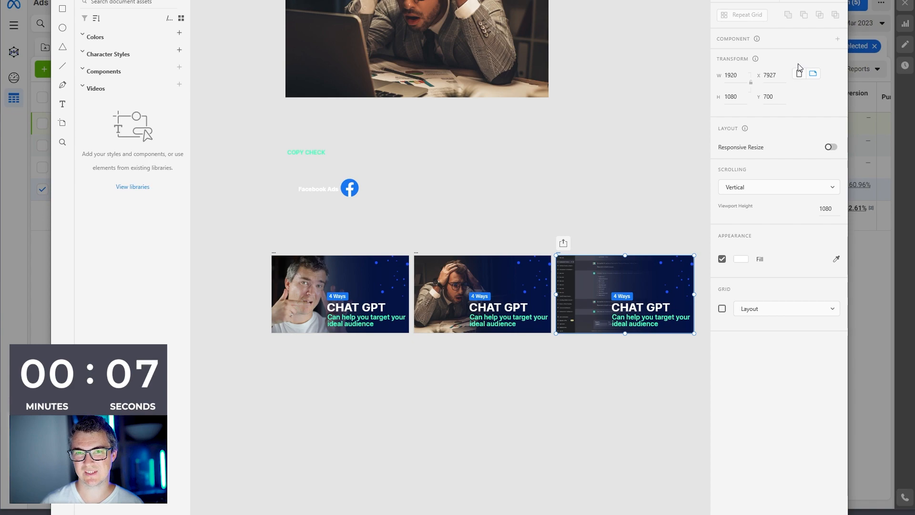
key(alt+Tab)
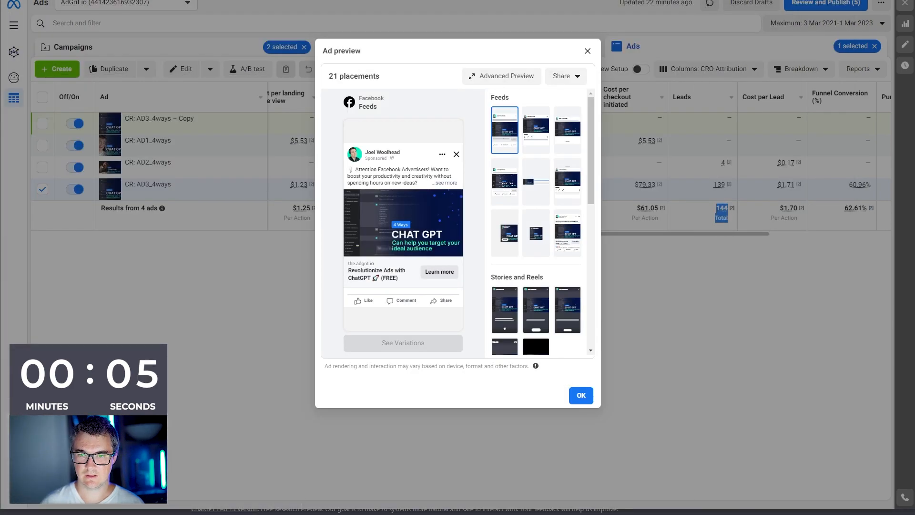